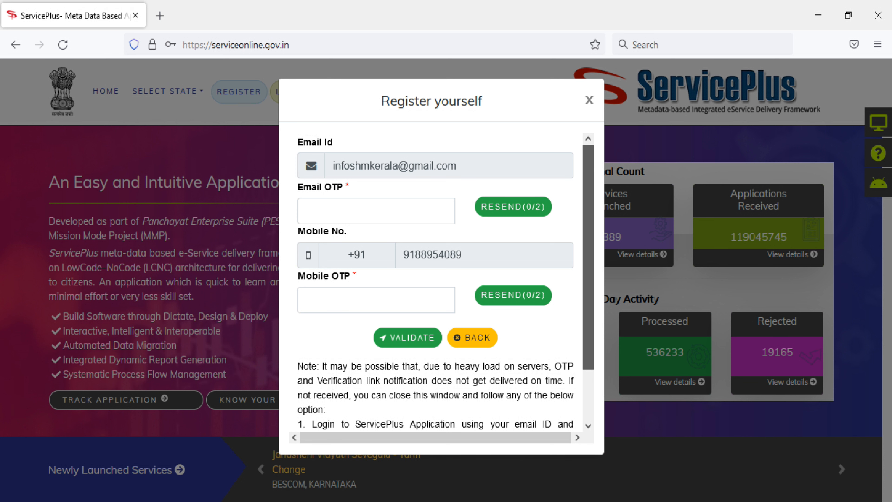
Step: Dismiss the 'Register yourself' dialog, still awaiting OTPs, with Escape
{"action": "key", "text": "Escape"}
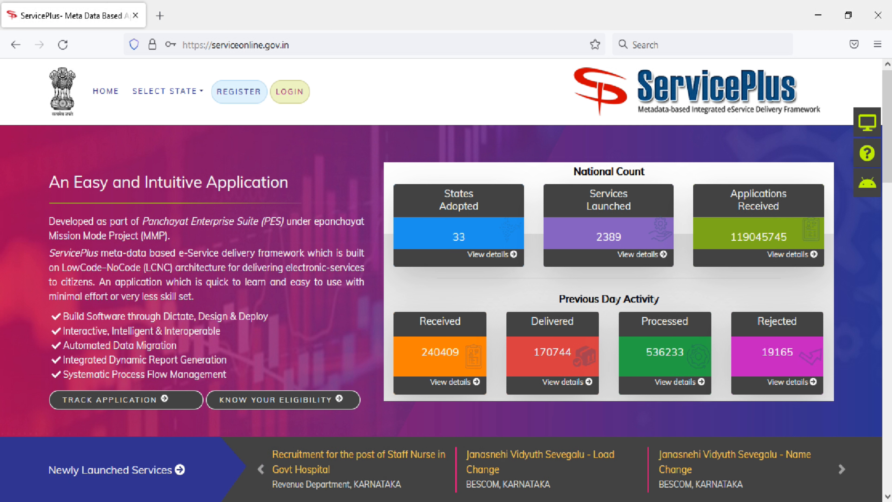
Step: Reload the ServicePlus home page to begin the citizen login
{"action": "key", "text": "F5"}
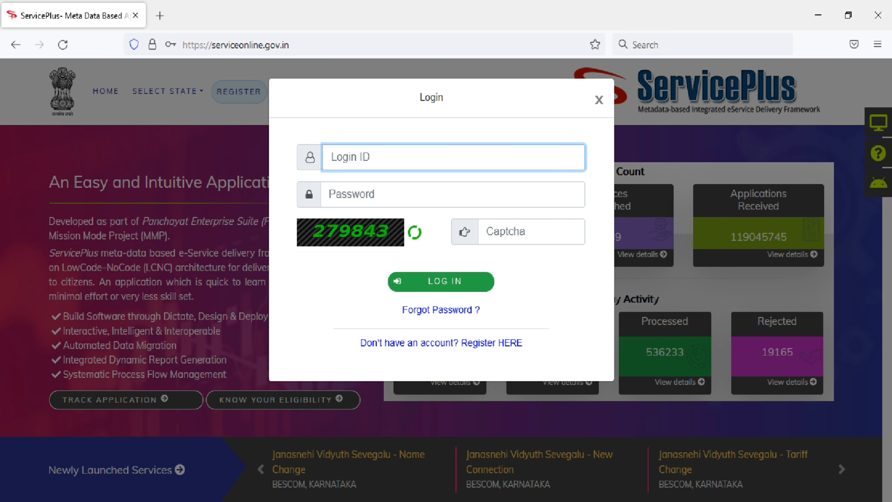
{"action": "mouse_move", "coordinate": [463, 501]}
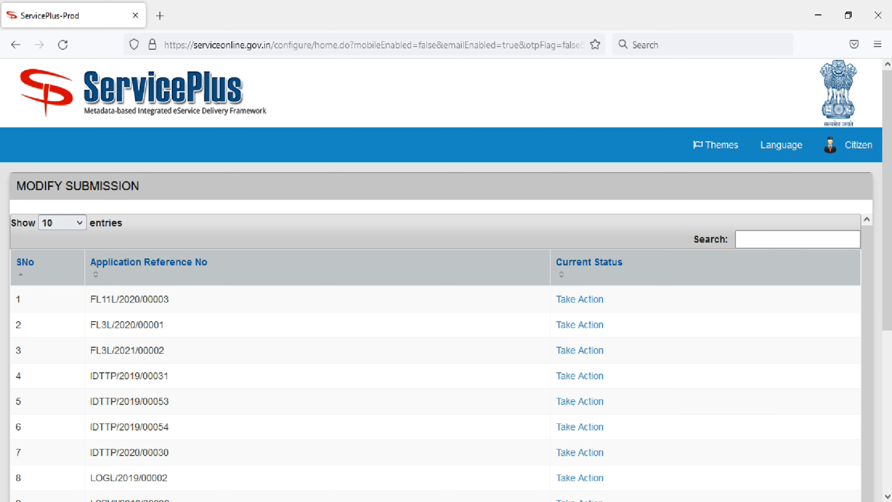
Step: Skip both the Modify Submission list and the Revalidate Payment list
{"action": "scroll", "coordinate": [441, 358], "scroll_direction": "down", "scroll_amount": 1}
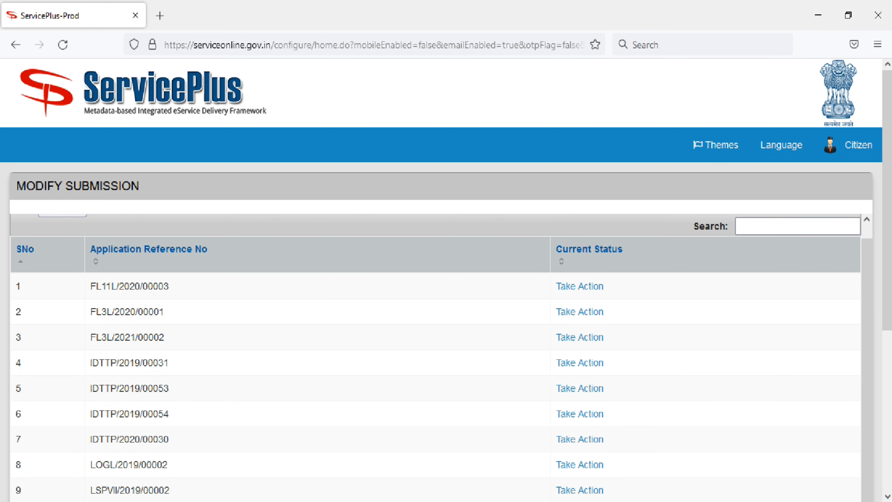
{"action": "scroll", "coordinate": [441, 358], "scroll_direction": "down", "scroll_amount": 5}
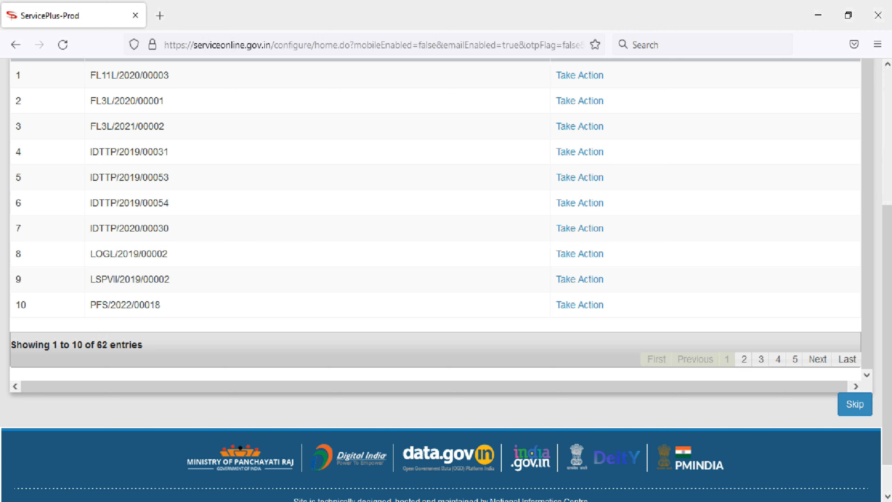
{"action": "left_click", "coordinate": [854, 404]}
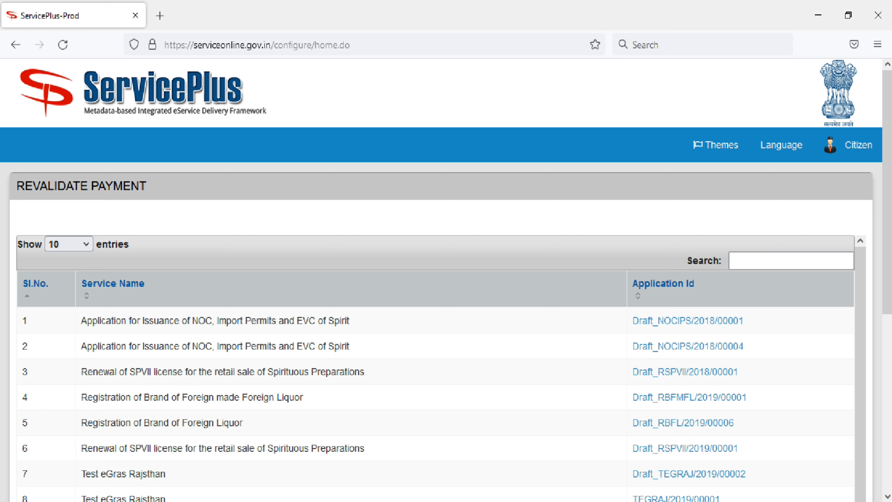
{"action": "scroll", "coordinate": [439, 280], "scroll_direction": "down", "scroll_amount": 7}
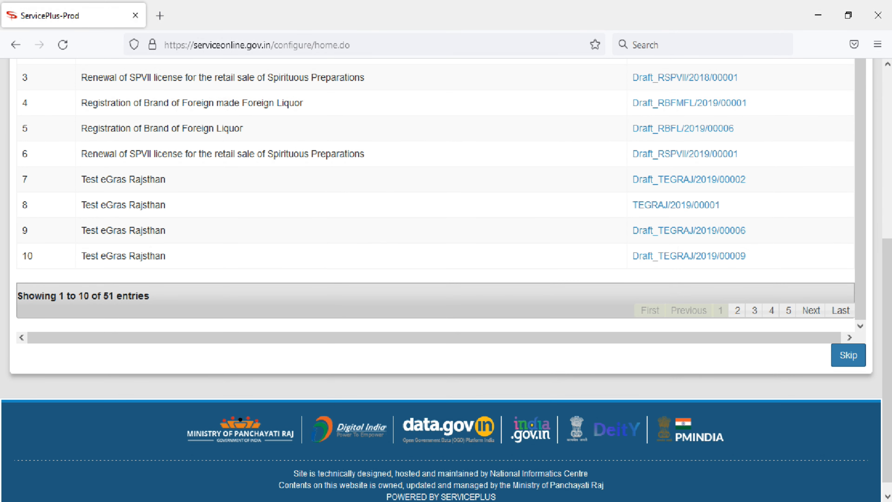
{"action": "left_click", "coordinate": [848, 354]}
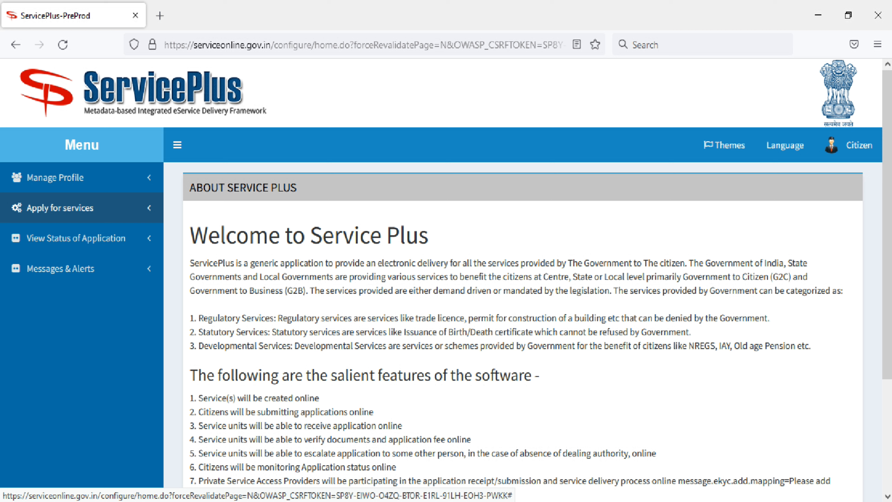
Step: Search all available services for 'ARKA' and open 'Application for Arka Vertical Garden Structure'
{"action": "left_click", "coordinate": [60, 207]}
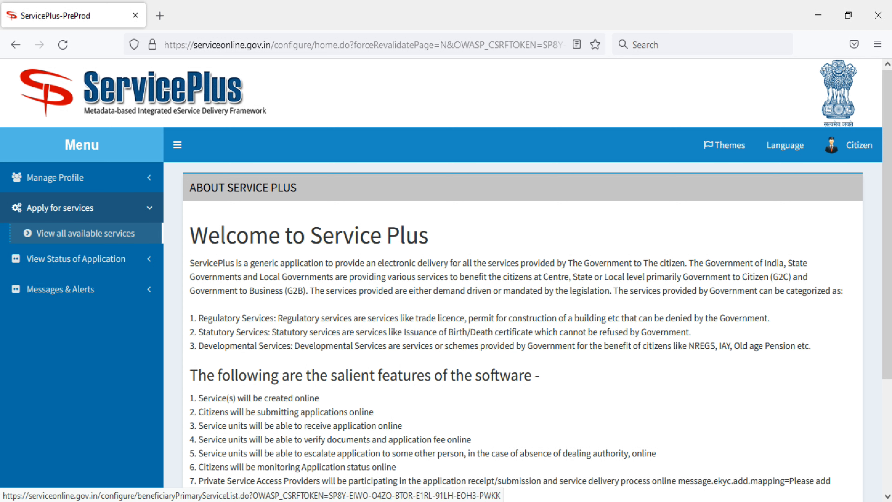
{"action": "left_click", "coordinate": [85, 233]}
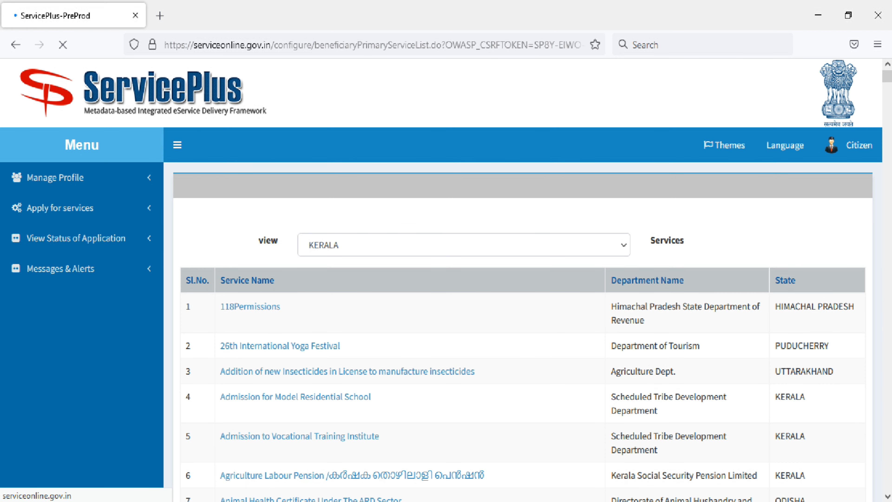
{"action": "scroll", "coordinate": [522, 281], "scroll_direction": "down", "scroll_amount": 2}
{"action": "left_click", "coordinate": [804, 220]}
{"action": "type", "text": "ARKA"}
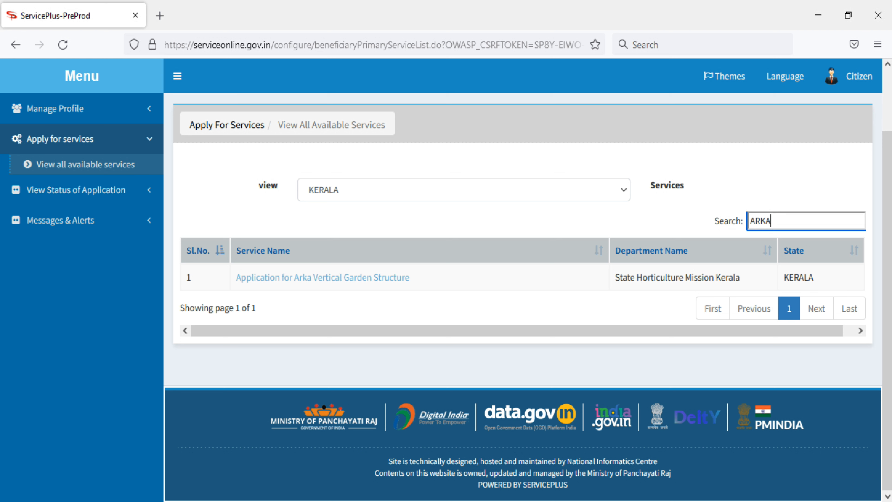
{"action": "left_click", "coordinate": [322, 277]}
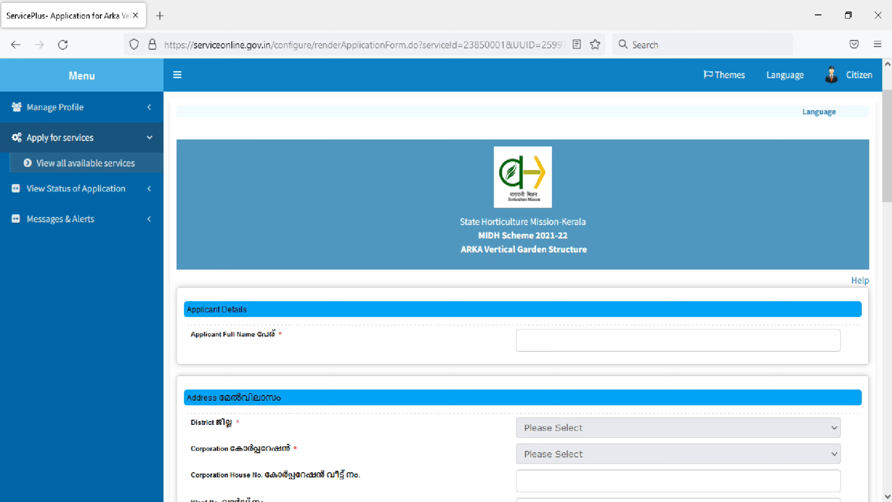
Step: Enter 'Mission Director' as the applicant's full name
{"action": "left_click", "coordinate": [527, 200]}
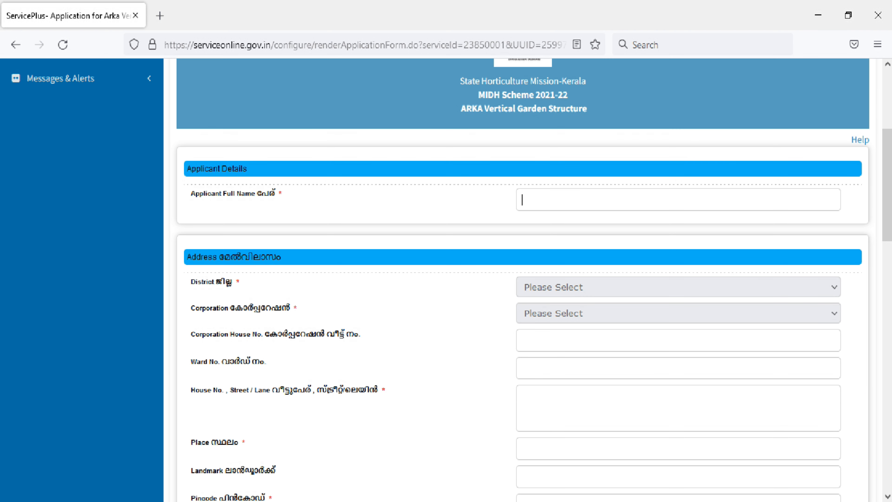
{"action": "type", "text": "Mission Director"}
{"action": "scroll", "coordinate": [523, 281], "scroll_direction": "down", "scroll_amount": 2}
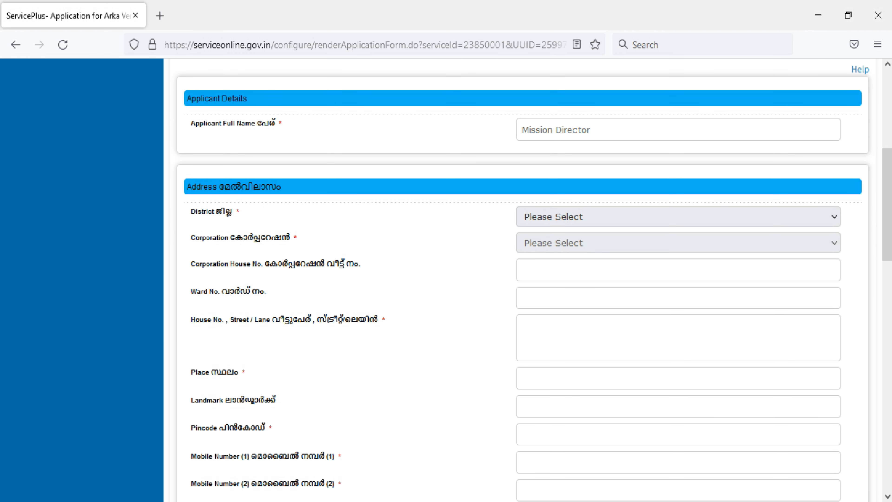
{"action": "left_click", "coordinate": [678, 216]}
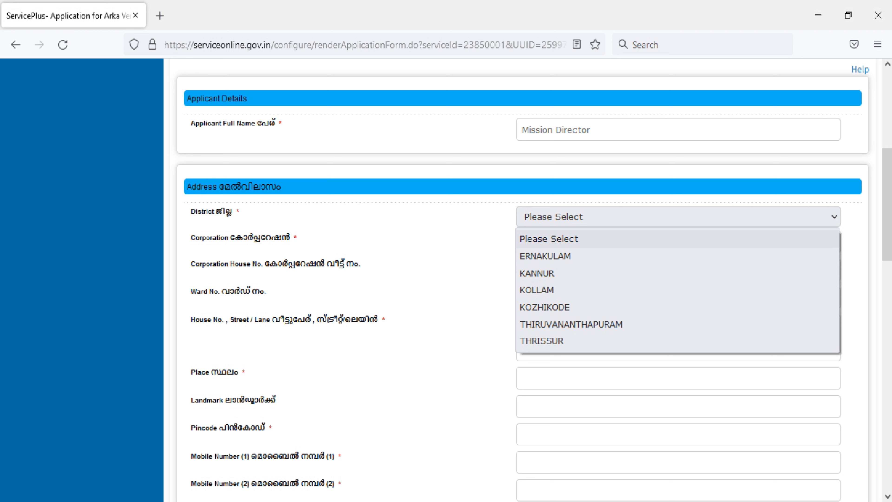
{"action": "left_click", "coordinate": [571, 324]}
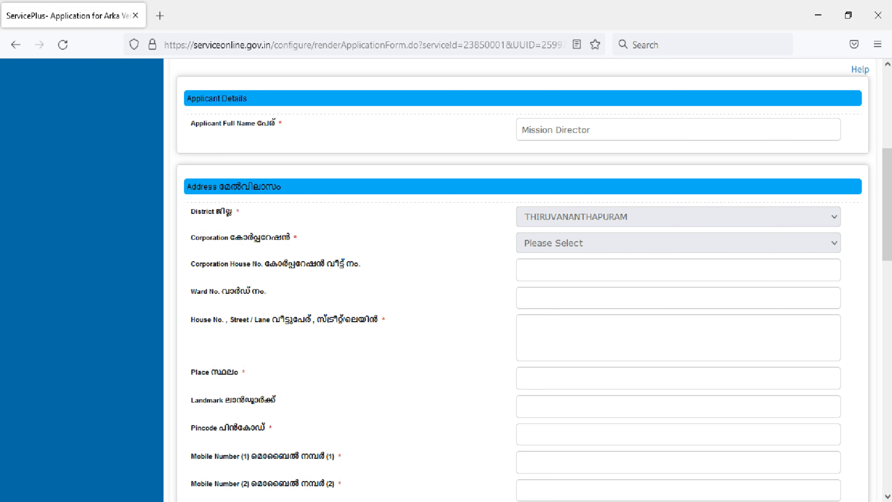
{"action": "left_click", "coordinate": [678, 243]}
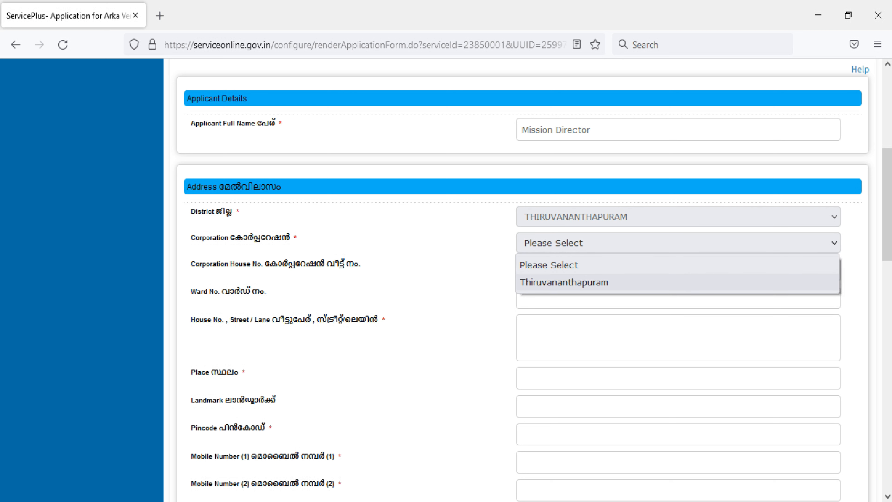
{"action": "left_click", "coordinate": [576, 281]}
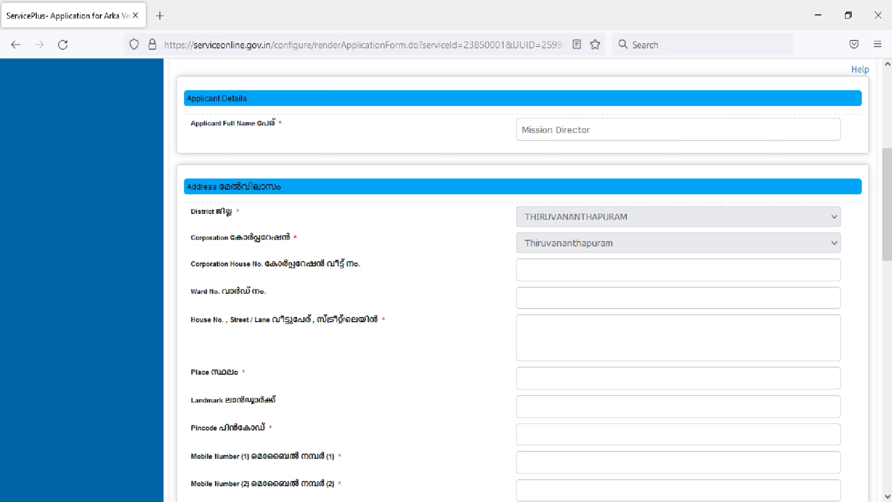
Step: Enter ward number 3 and 'State Horticulture Mission Kerala' as the house and street
{"action": "left_click", "coordinate": [522, 297]}
{"action": "type", "text": "3"}
{"action": "scroll", "coordinate": [533, 280], "scroll_direction": "down", "scroll_amount": 2}
{"action": "left_click", "coordinate": [523, 256]}
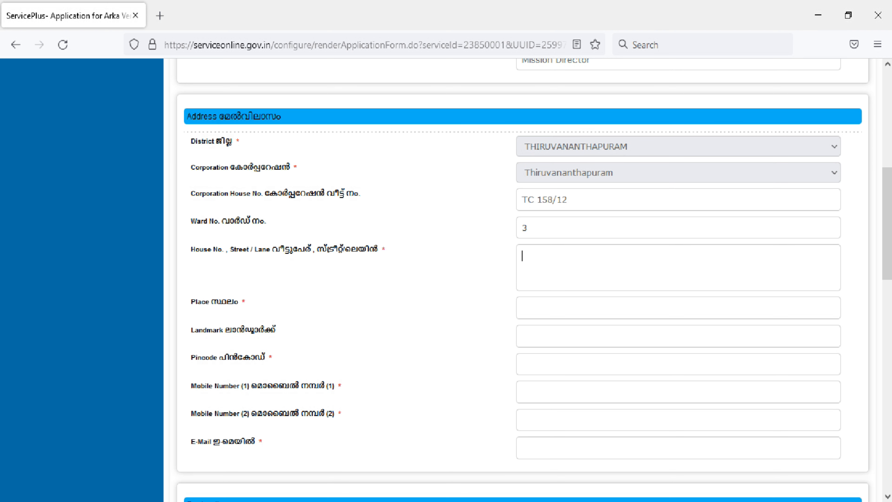
{"action": "type", "text": "State Horticulture "}
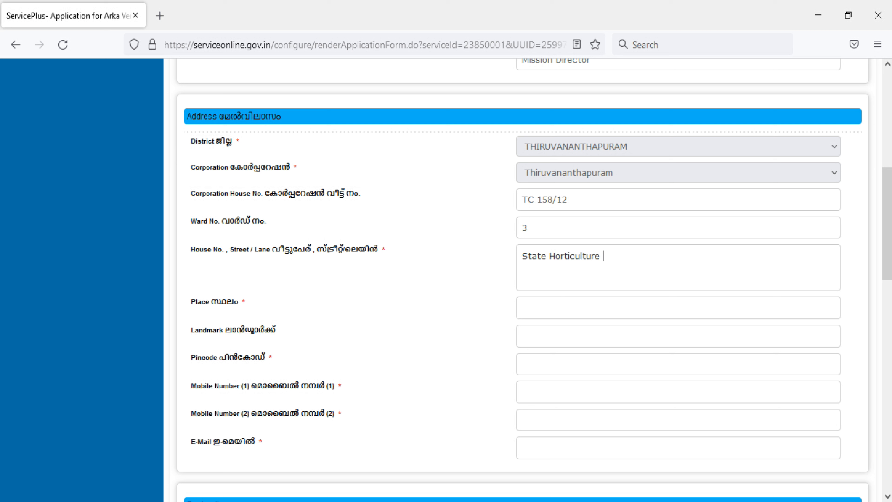
{"action": "type", "text": "Mission Kerala"}
Step: Fill the place as Palayam, Thiruvananthapuram and the landmark 'Near Jubilee Memorial Hospital'
{"action": "key", "text": "Tab"}
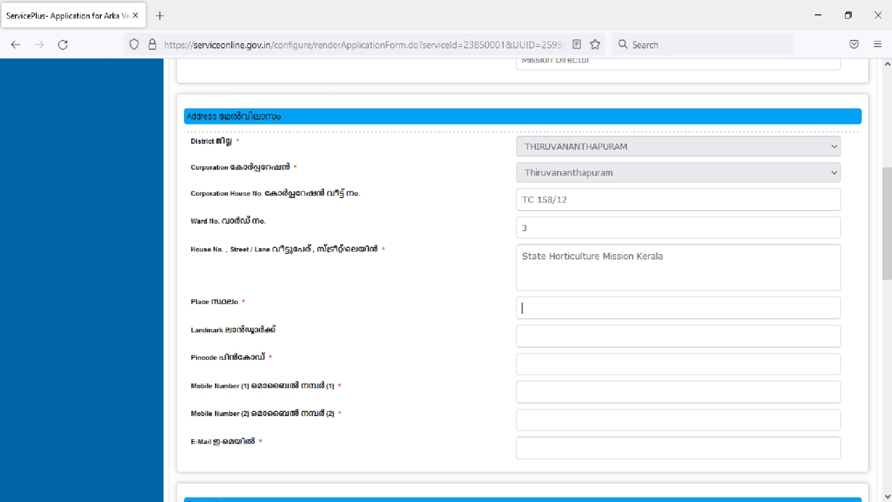
{"action": "type", "text": "Palayam, Thiruvanantha"}
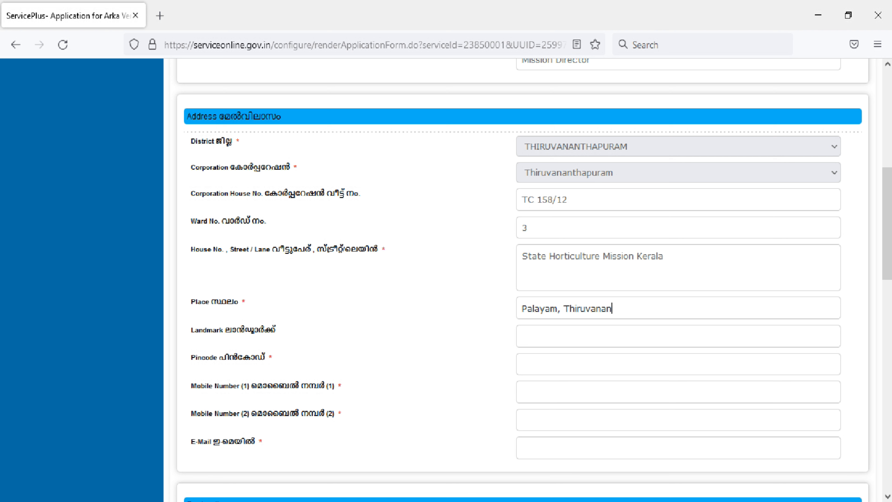
{"action": "type", "text": "ram"}
{"action": "scroll", "coordinate": [523, 281], "scroll_direction": "down", "scroll_amount": 2}
{"action": "left_click", "coordinate": [527, 266]}
{"action": "type", "text": "Near"}
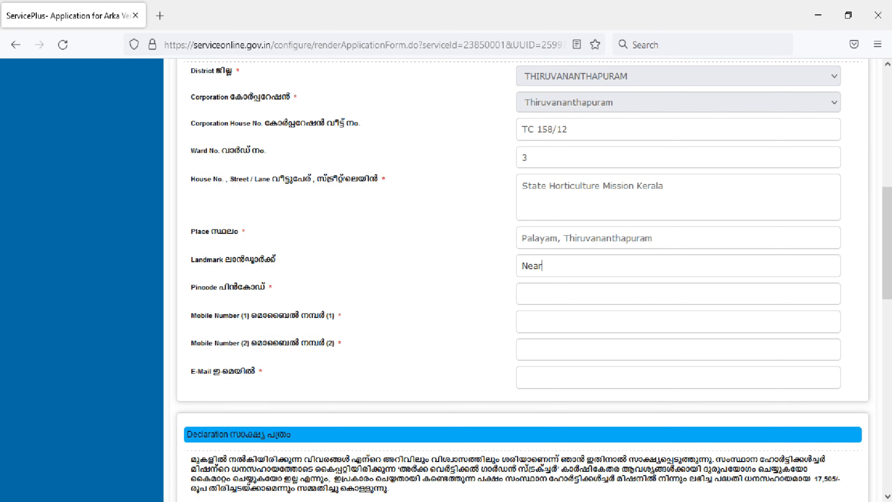
{"action": "type", "text": " Jubilee Memorial Hospital"}
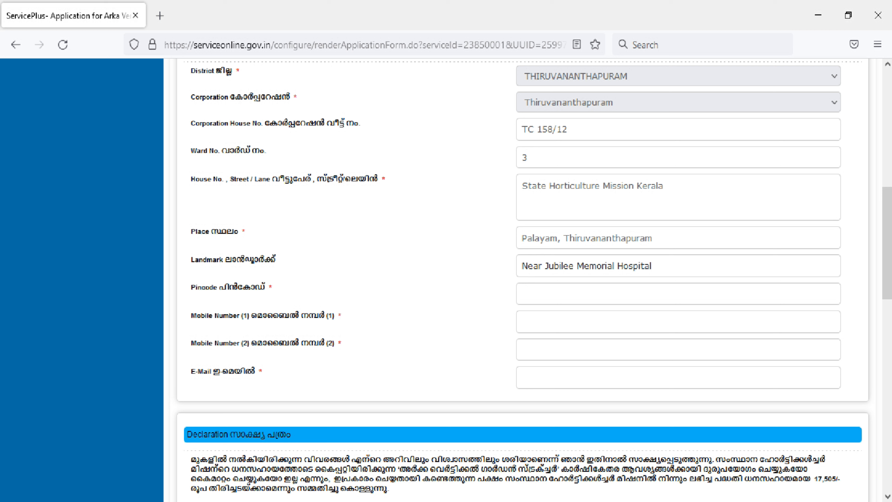
Step: Enter pincode 695034 and the applicant's mobile numbers
{"action": "left_click", "coordinate": [526, 294]}
{"action": "type", "text": "69"}
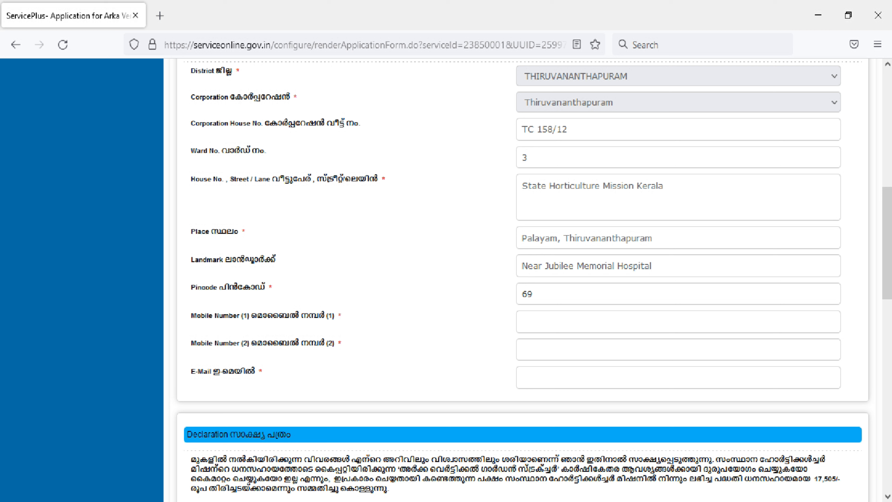
{"action": "type", "text": "5034"}
{"action": "key", "text": "Tab"}
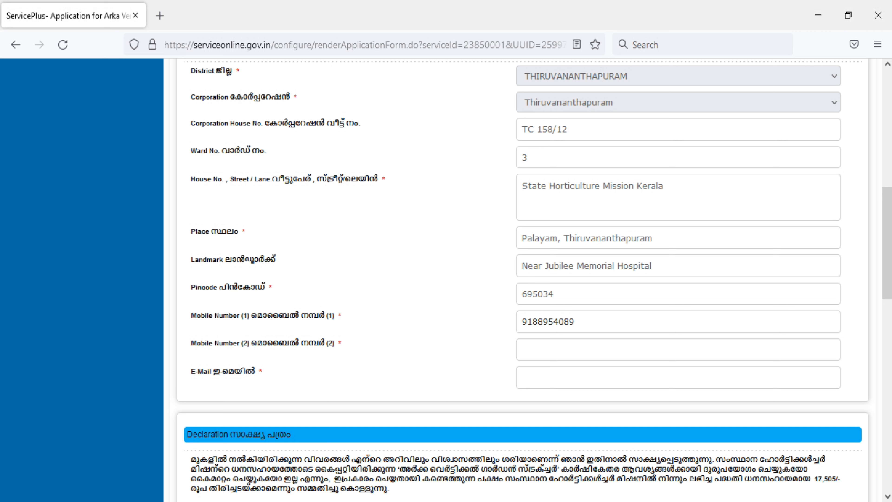
{"action": "left_click", "coordinate": [522, 349]}
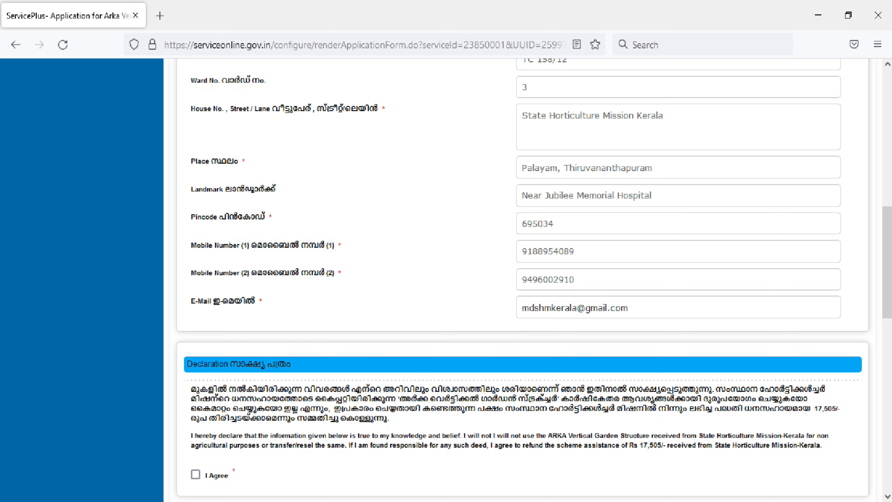
{"action": "scroll", "coordinate": [522, 281], "scroll_direction": "down", "scroll_amount": 4}
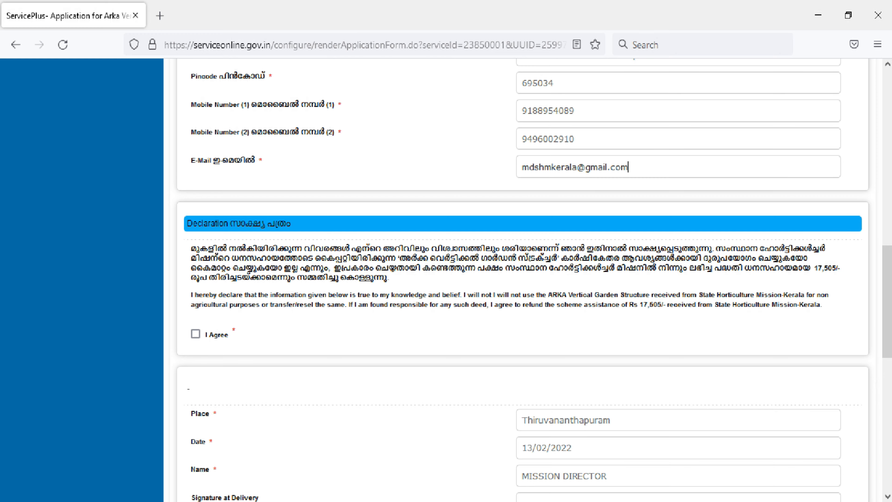
Step: Tick the I Agree declaration, type the captcha characters, and submit the application form
{"action": "scroll", "coordinate": [523, 281], "scroll_direction": "down", "scroll_amount": 2}
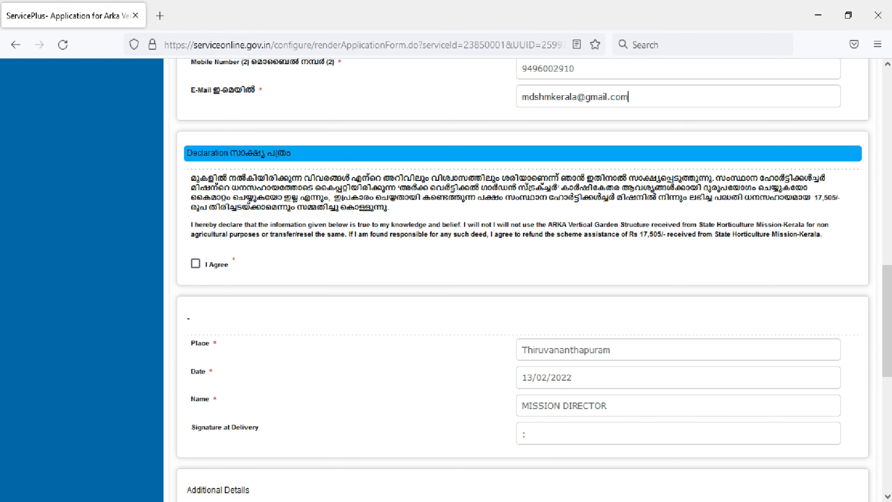
{"action": "left_click", "coordinate": [195, 264]}
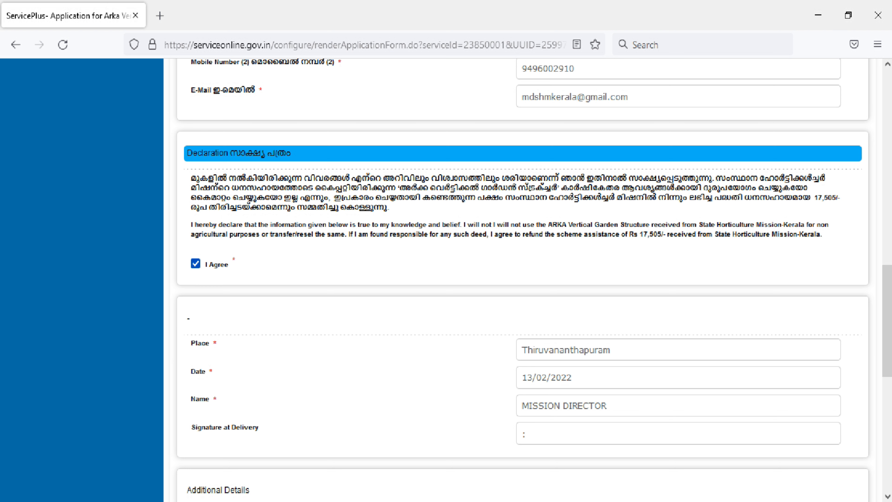
{"action": "scroll", "coordinate": [523, 281], "scroll_direction": "down", "scroll_amount": 2}
{"action": "scroll", "coordinate": [523, 281], "scroll_direction": "down", "scroll_amount": 2}
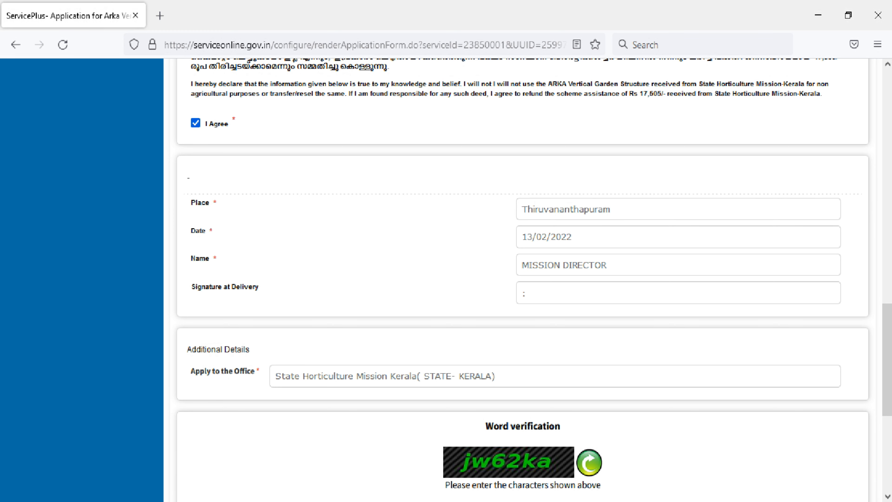
{"action": "scroll", "coordinate": [523, 281], "scroll_direction": "up", "scroll_amount": 2}
{"action": "scroll", "coordinate": [523, 280], "scroll_direction": "down", "scroll_amount": 4}
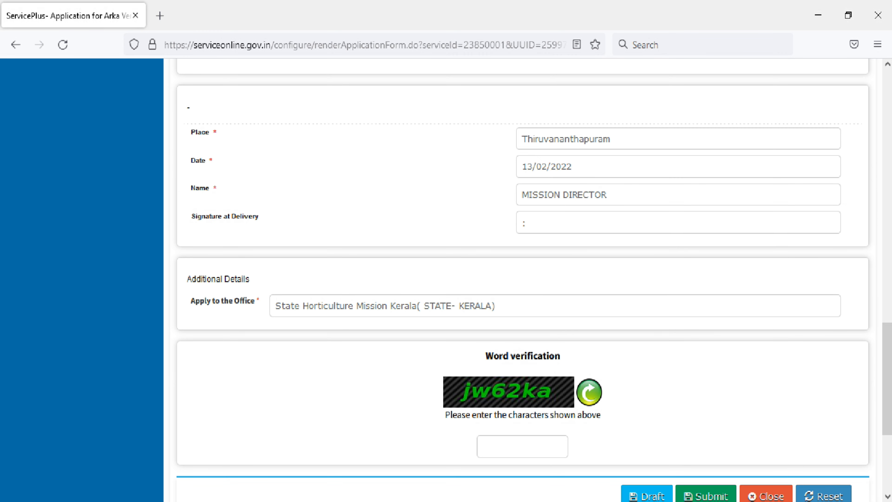
{"action": "scroll", "coordinate": [474, 306], "scroll_direction": "down", "scroll_amount": 4}
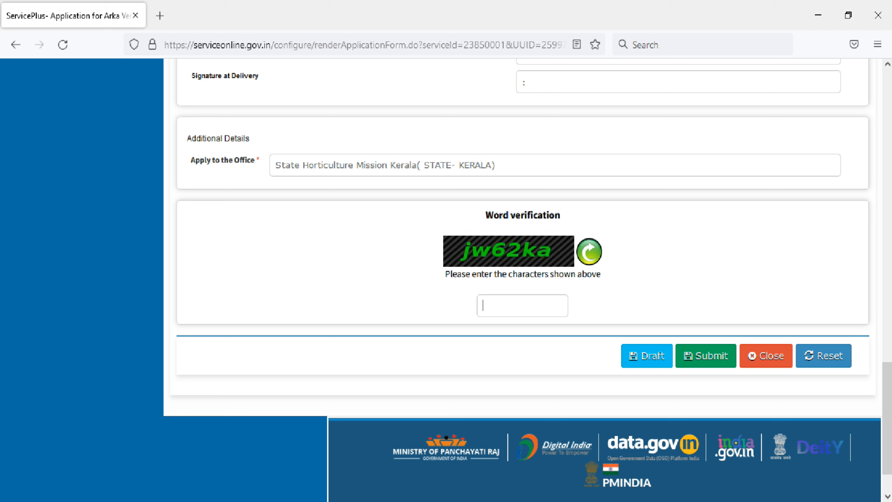
{"action": "type", "text": "jw62ka"}
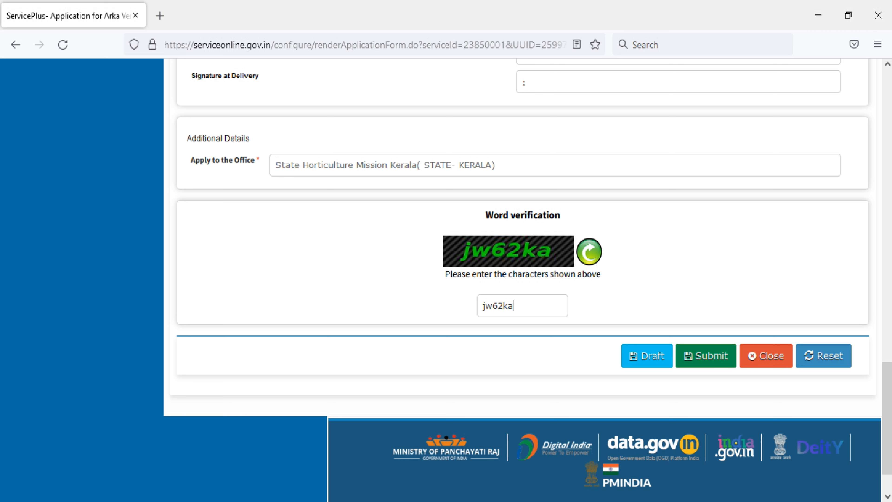
{"action": "left_click", "coordinate": [706, 356]}
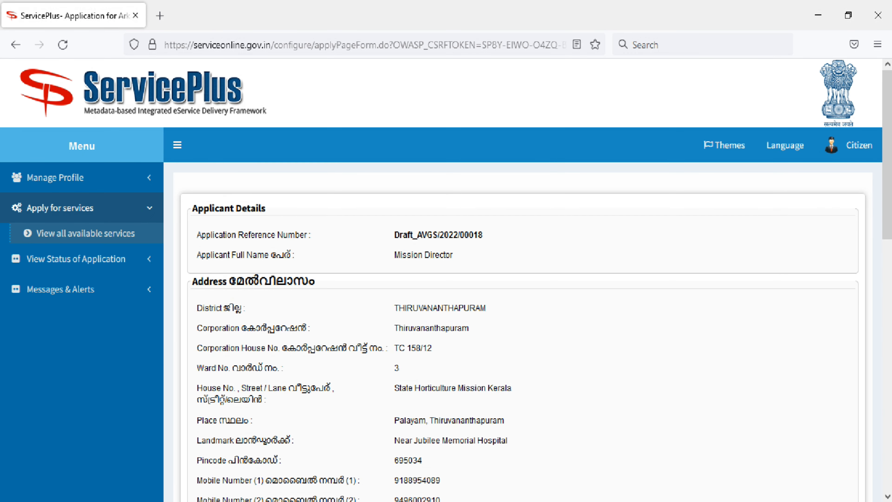
{"action": "scroll", "coordinate": [520, 316], "scroll_direction": "down", "scroll_amount": 2}
{"action": "scroll", "coordinate": [520, 316], "scroll_direction": "up", "scroll_amount": 2}
{"action": "left_click_drag", "start_coordinate": [394, 234], "coordinate": [483, 235]}
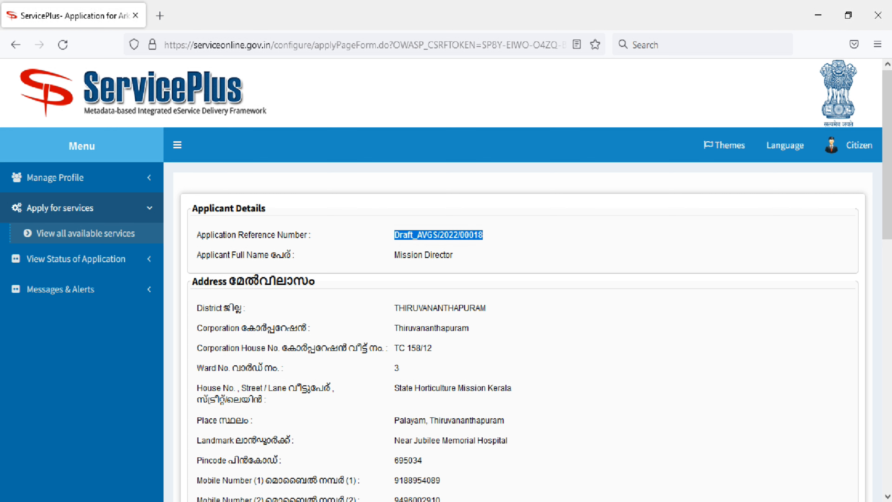
{"action": "scroll", "coordinate": [519, 281], "scroll_direction": "down", "scroll_amount": 4}
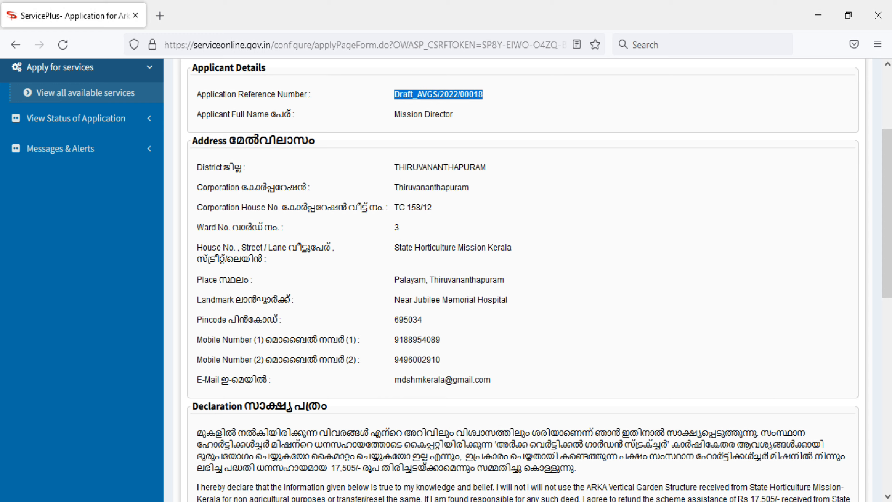
{"action": "scroll", "coordinate": [520, 281], "scroll_direction": "down", "scroll_amount": 2}
{"action": "scroll", "coordinate": [520, 281], "scroll_direction": "up", "scroll_amount": 4}
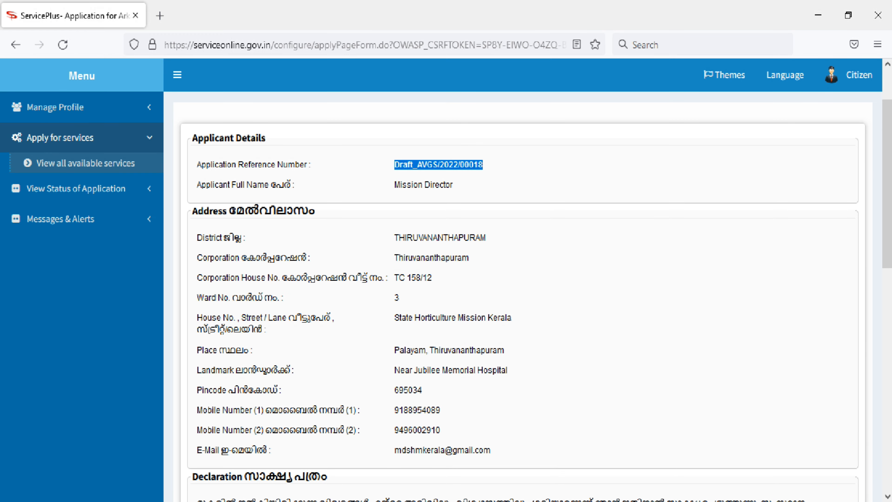
{"action": "scroll", "coordinate": [519, 281], "scroll_direction": "down", "scroll_amount": 8}
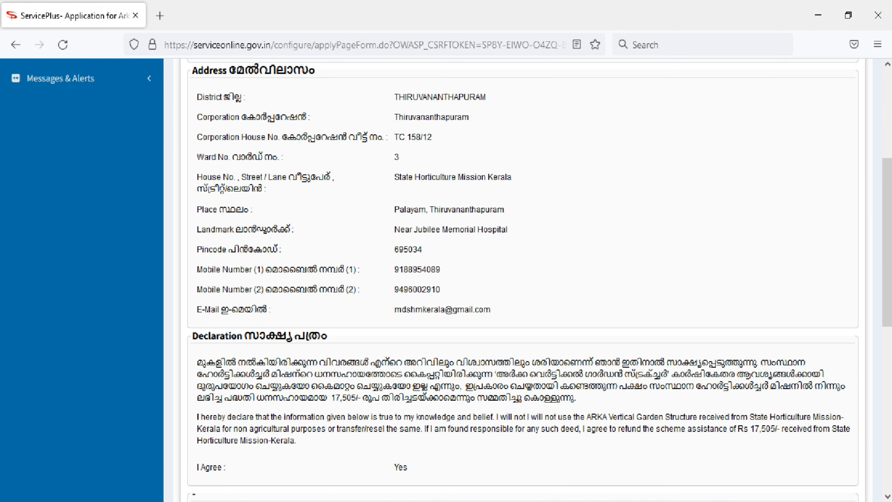
{"action": "scroll", "coordinate": [519, 281], "scroll_direction": "down", "scroll_amount": 4}
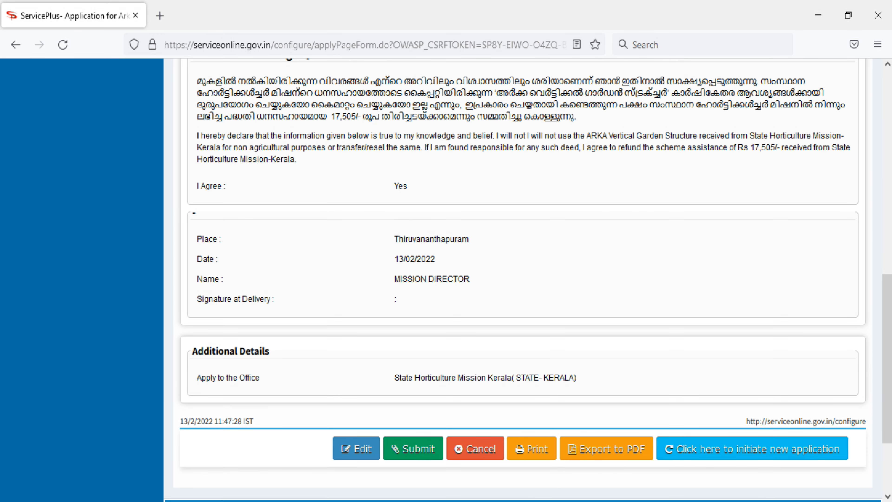
{"action": "scroll", "coordinate": [520, 281], "scroll_direction": "down", "scroll_amount": 2}
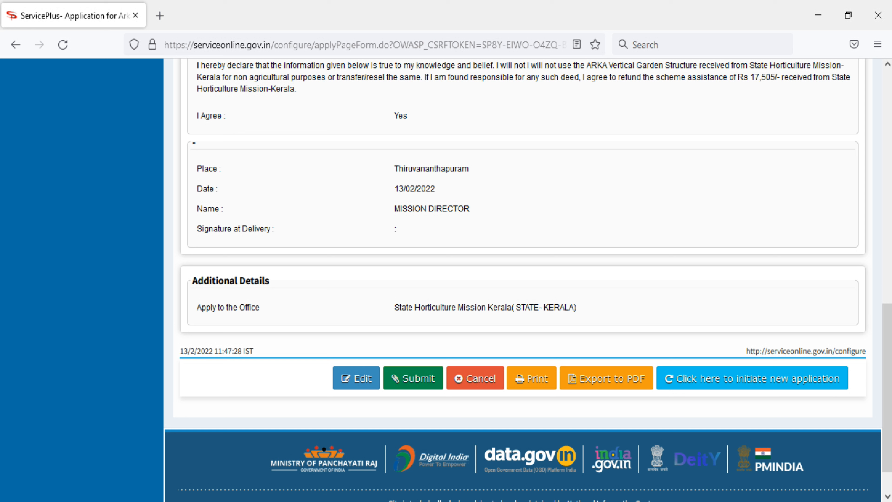
Step: Submit the previewed application, then highlight the acknowledgment heading and reference number
{"action": "left_click", "coordinate": [412, 378]}
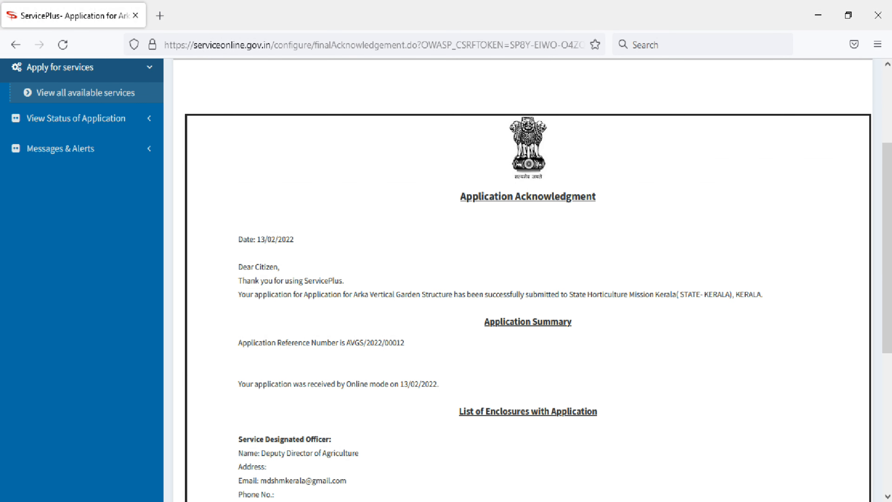
{"action": "scroll", "coordinate": [527, 281], "scroll_direction": "down", "scroll_amount": 2}
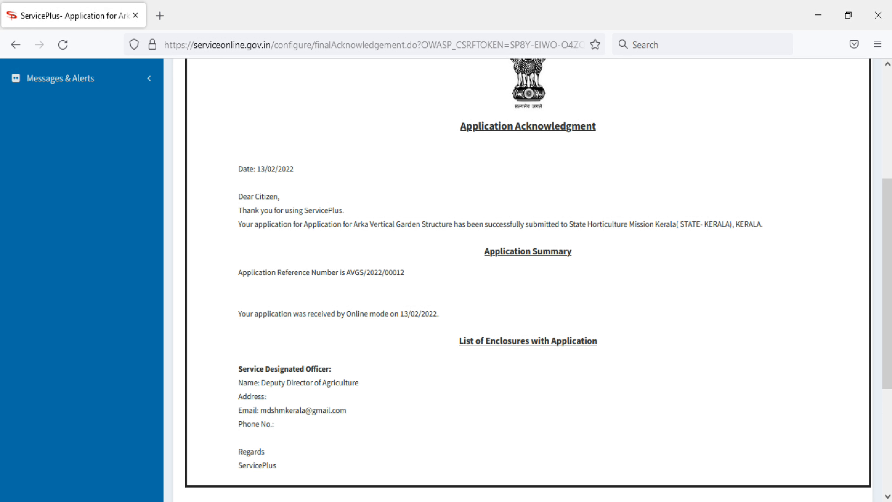
{"action": "triple_click", "coordinate": [528, 127]}
{"action": "scroll", "coordinate": [527, 281], "scroll_direction": "down", "scroll_amount": 2}
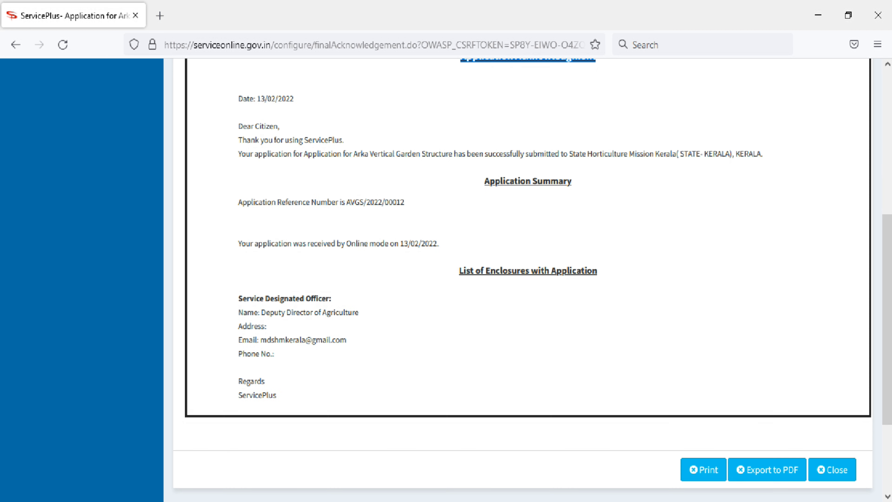
{"action": "left_click_drag", "start_coordinate": [345, 202], "coordinate": [404, 202]}
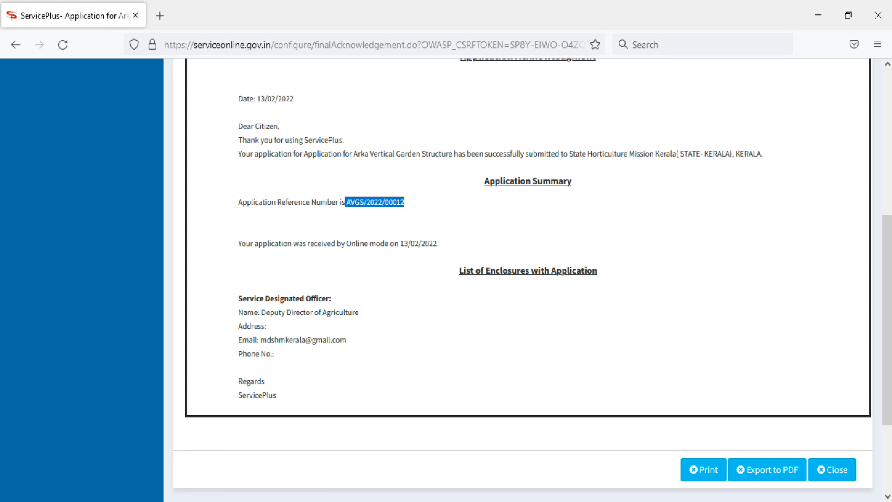
{"action": "scroll", "coordinate": [527, 281], "scroll_direction": "down", "scroll_amount": 2}
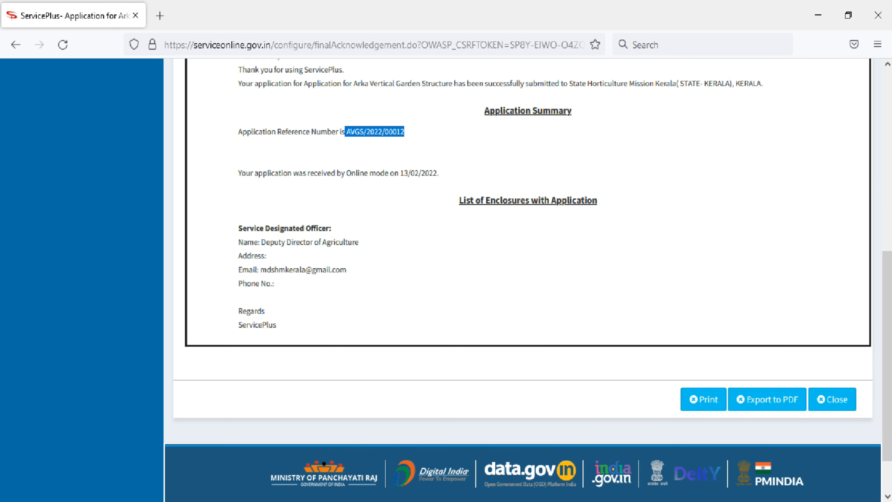
{"action": "scroll", "coordinate": [527, 281], "scroll_direction": "up", "scroll_amount": 3}
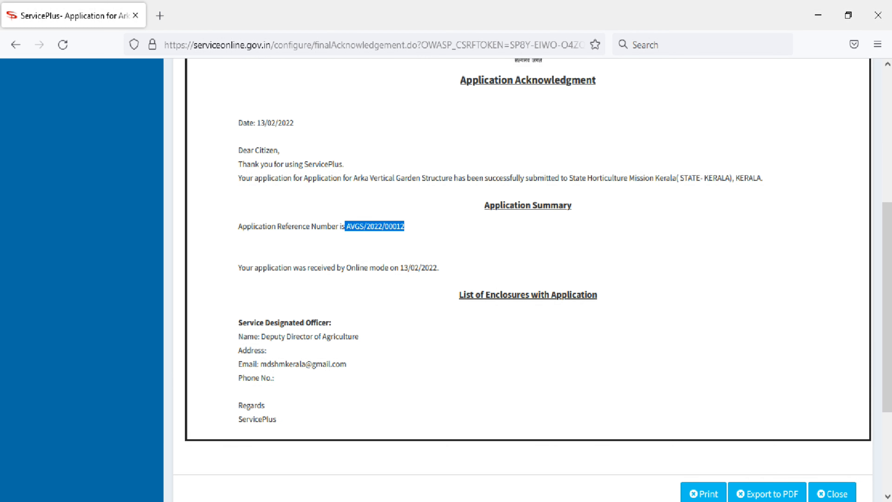